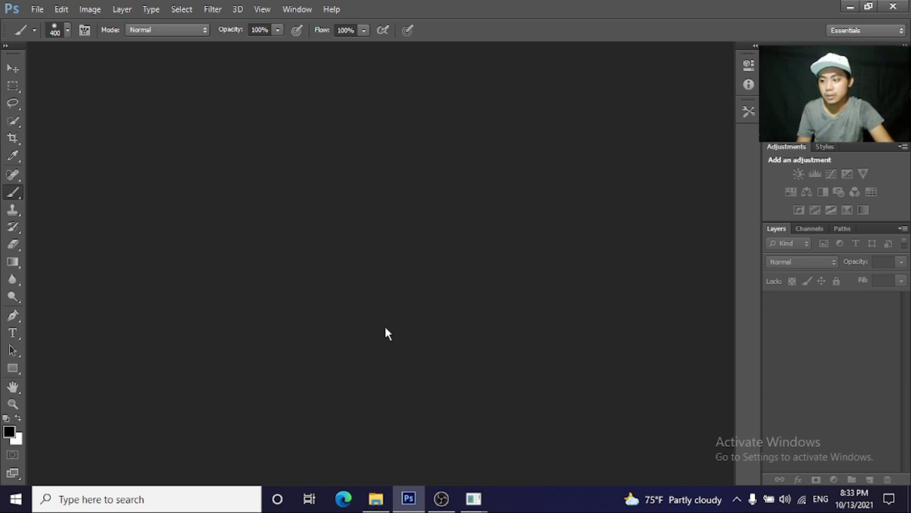
- Open the Unsplash portrait photo listed under Yesterday in the Downloads folder
click(35, 10)
click(45, 37)
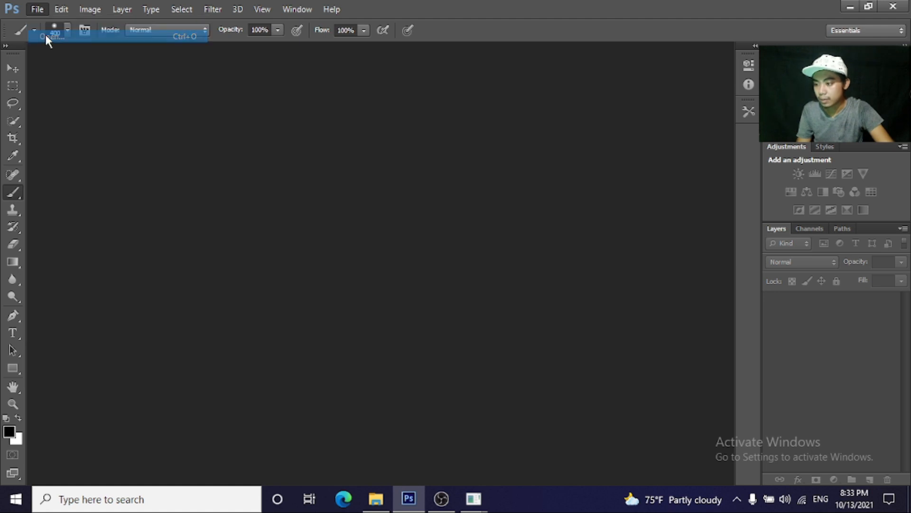
click(383, 187)
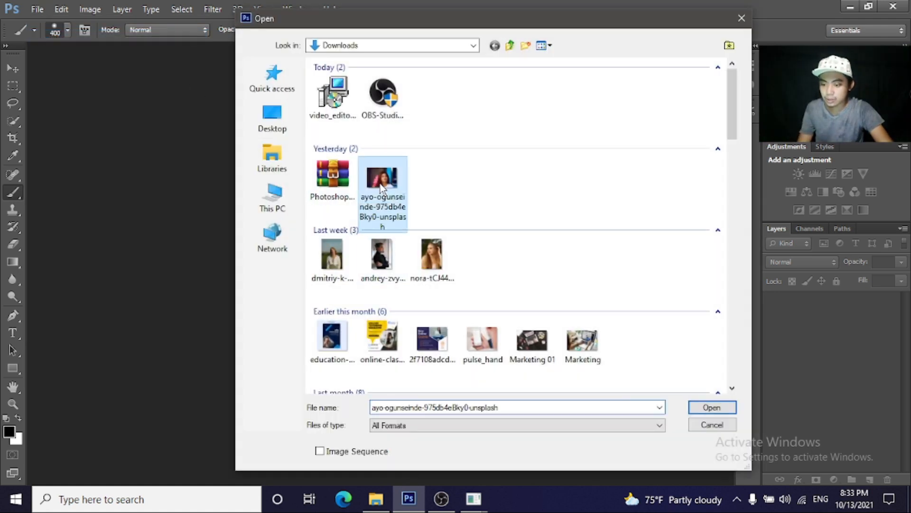
click(696, 407)
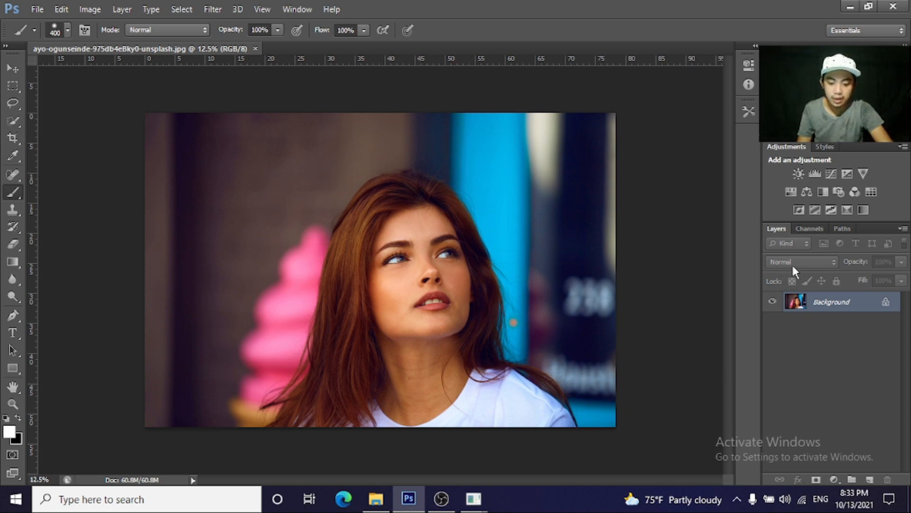
- Add a new layer above the photo and fill it with the black background colour
click(870, 480)
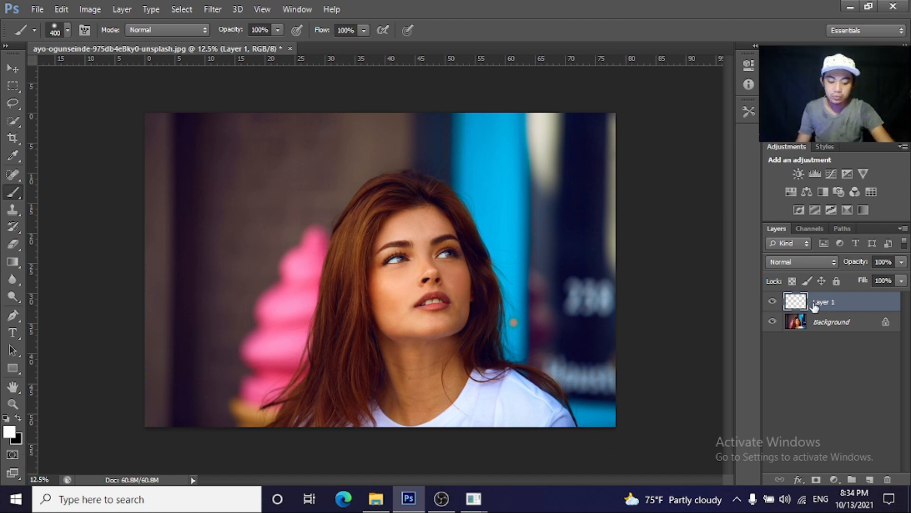
key(ctrl+BackSpace)
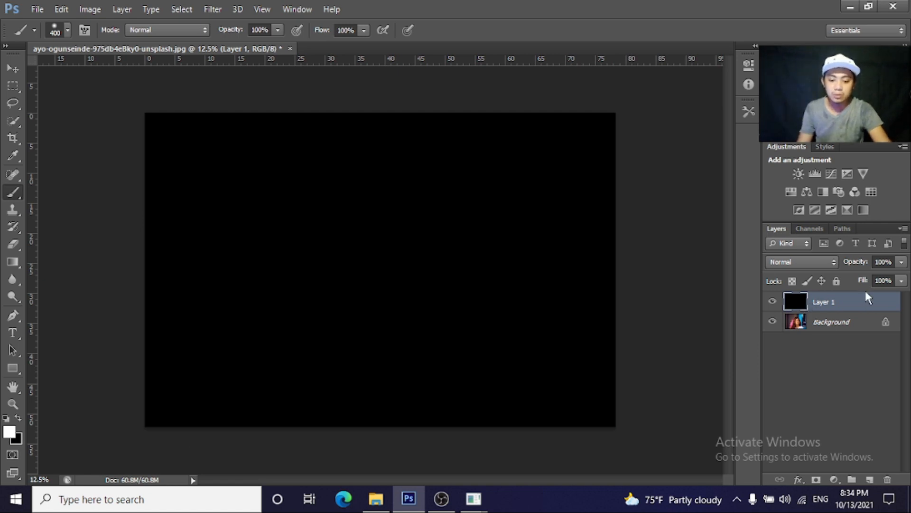
click(861, 322)
click(862, 306)
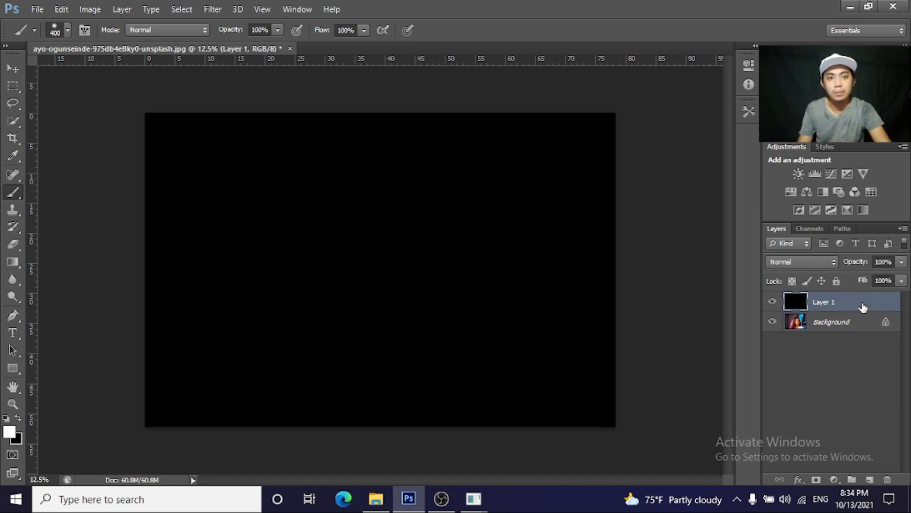
- Duplicate the Background layer and place the copy above the black Layer 1
click(863, 321)
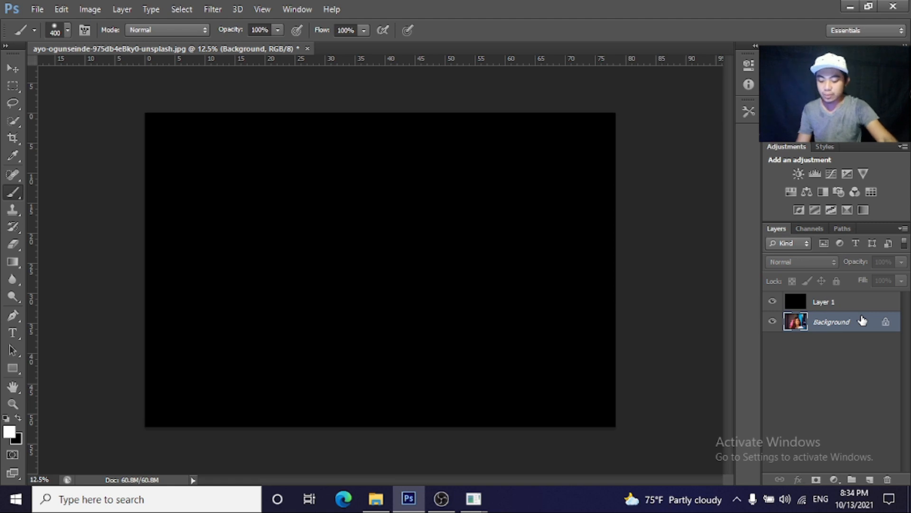
key(ctrl+j)
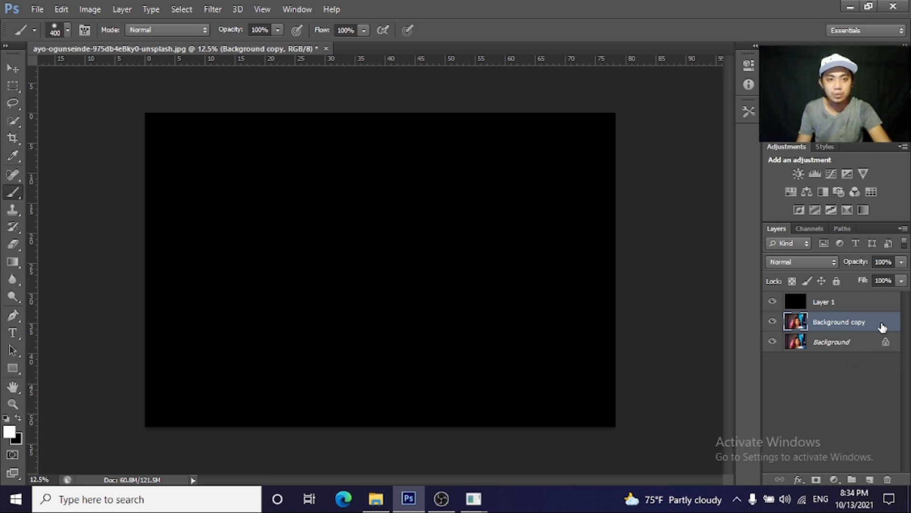
drag(881, 327, 869, 299)
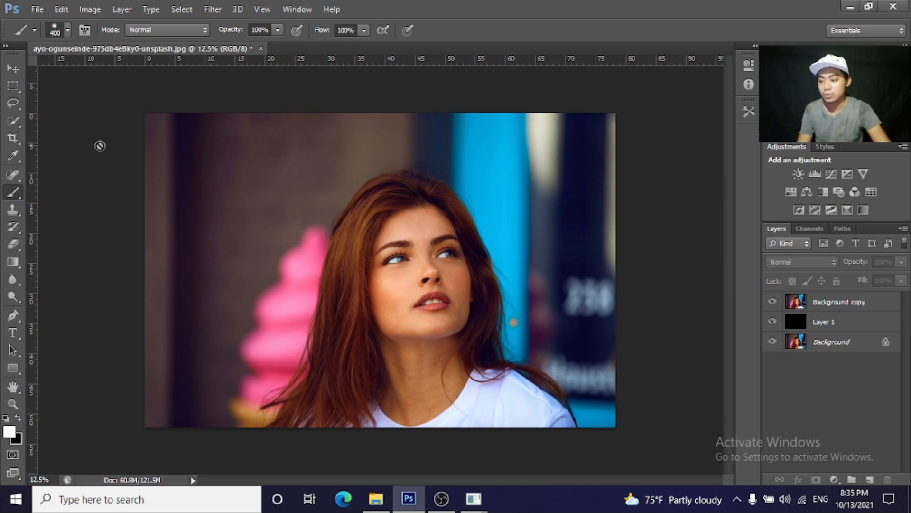
- Crop the image to a 5 x 5 square framed tightly around the woman's head and shoulders
click(13, 138)
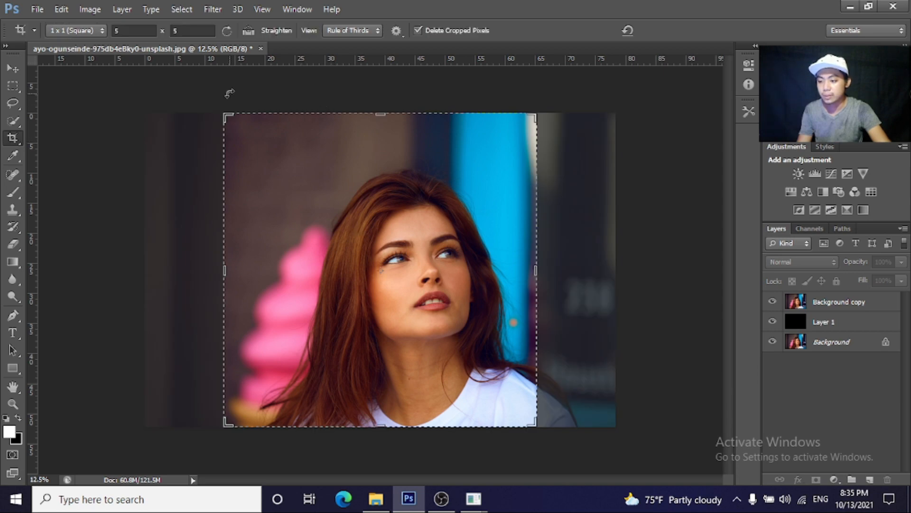
click(132, 30)
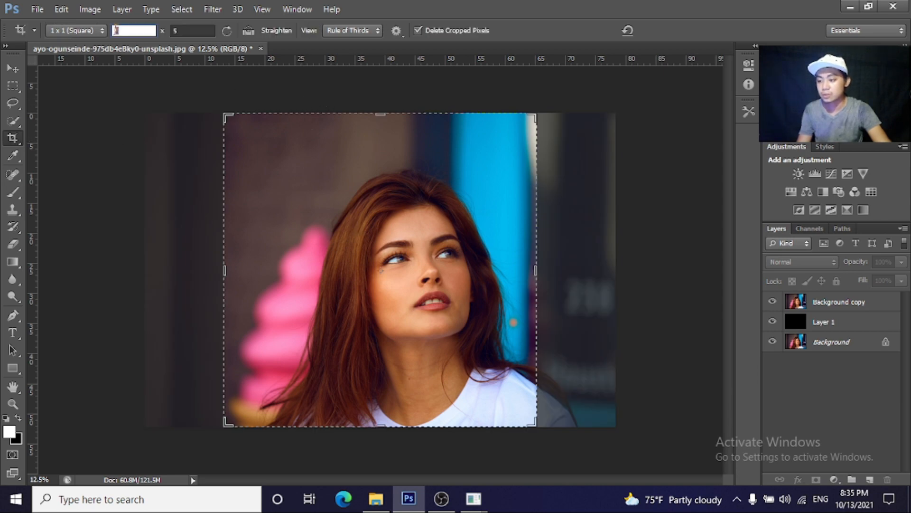
click(186, 31)
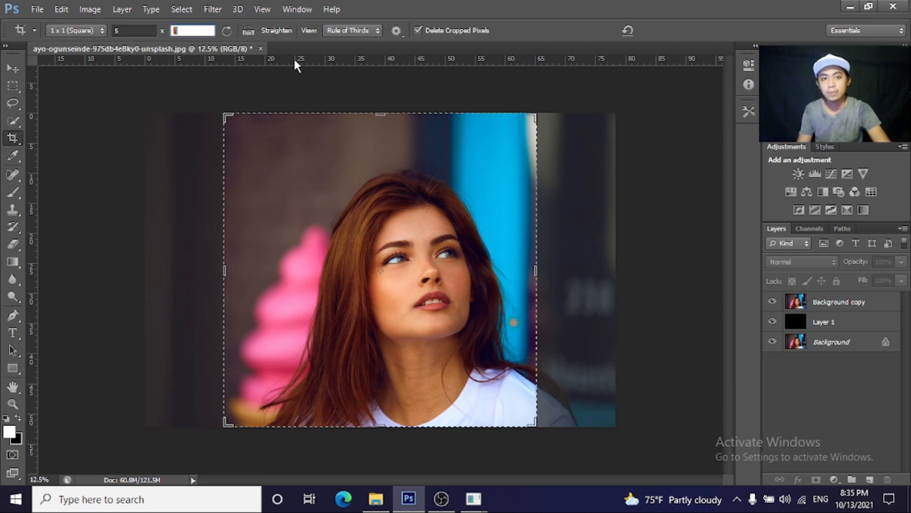
click(382, 273)
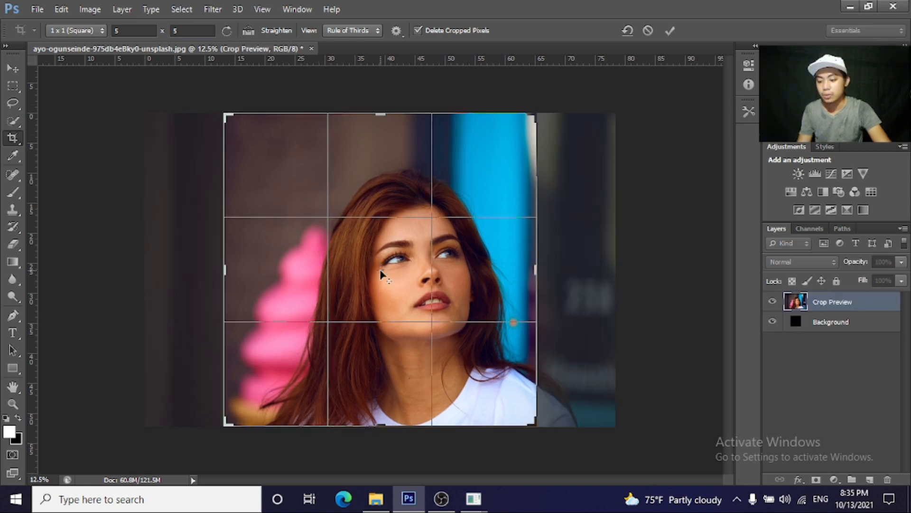
drag(406, 287, 373, 286)
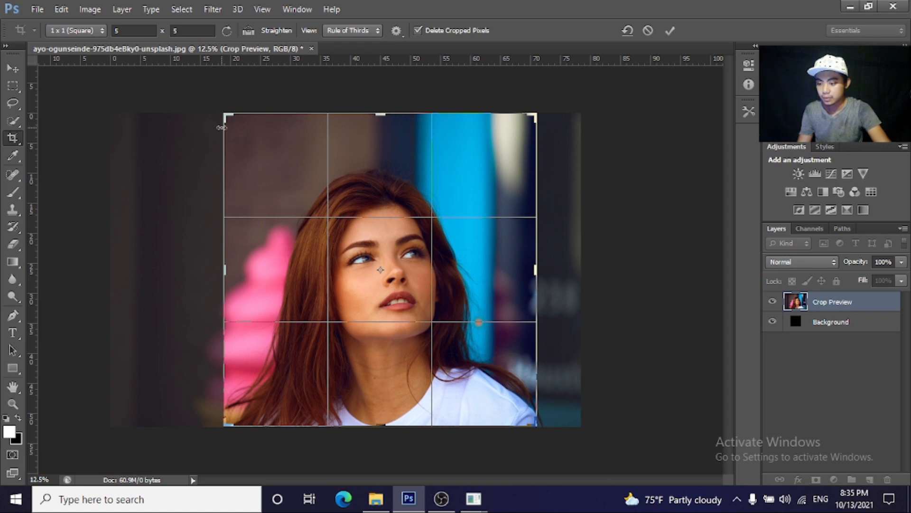
drag(404, 354, 396, 351)
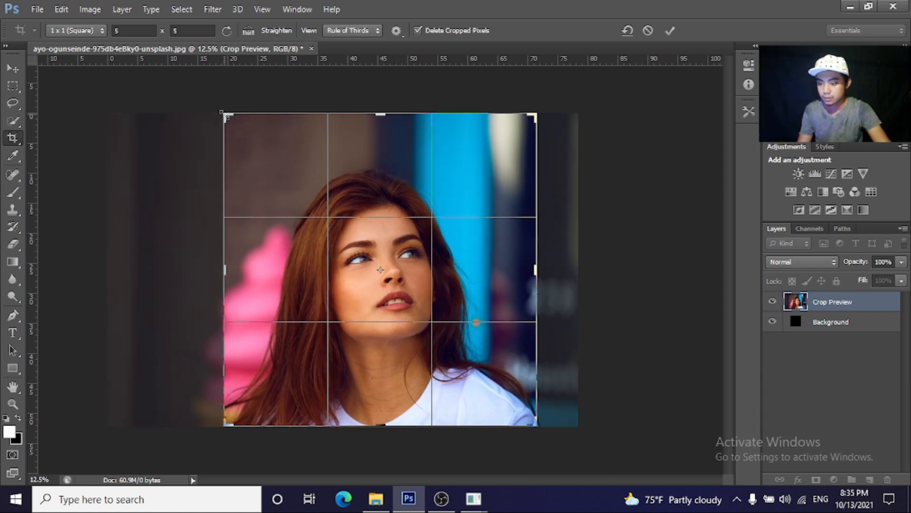
drag(221, 113, 238, 128)
drag(400, 382, 409, 375)
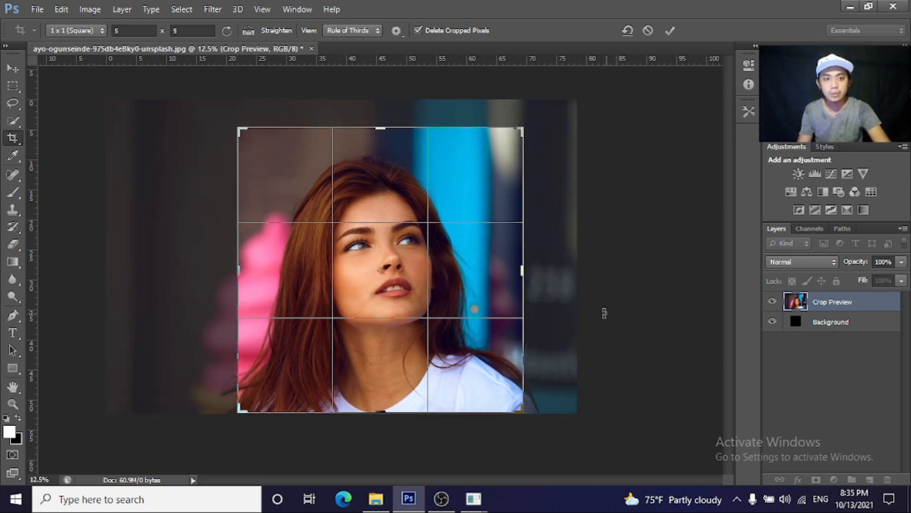
click(670, 30)
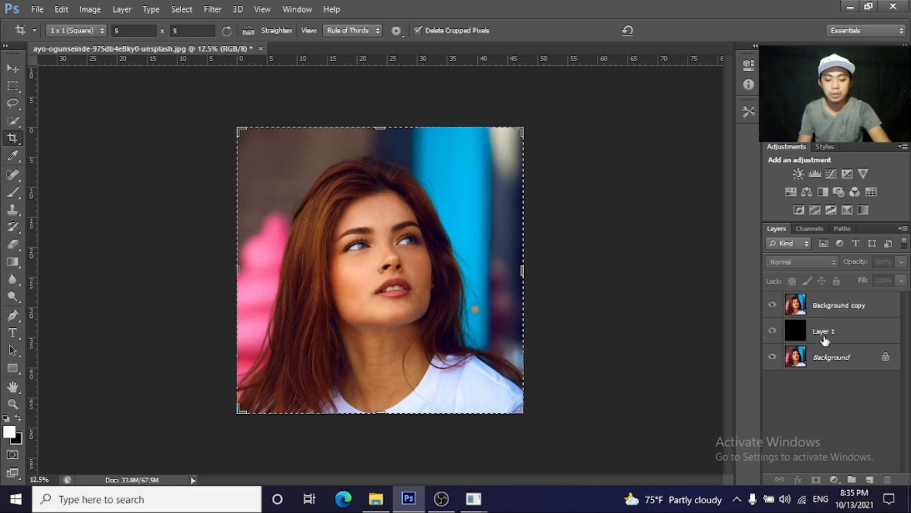
- On the Background copy layer, use the Quick Selection tool to outline the woman's face, neck and shirt
click(830, 309)
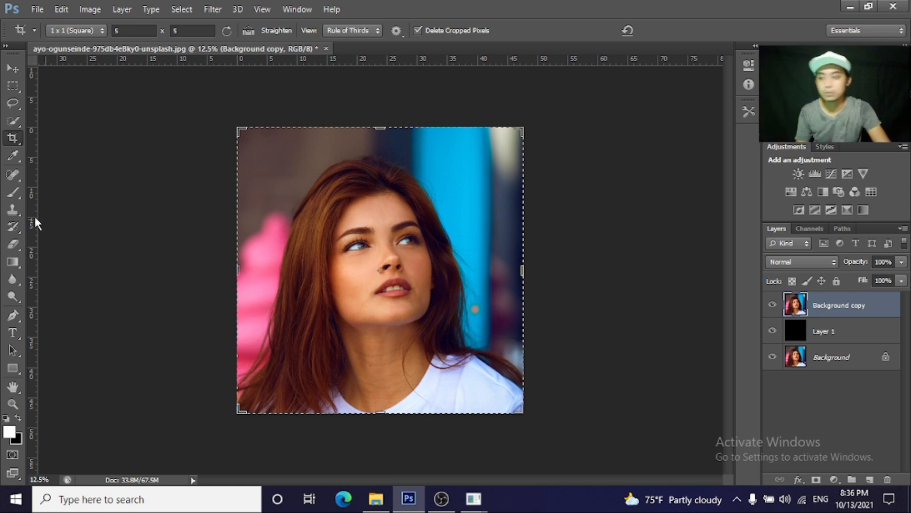
click(11, 122)
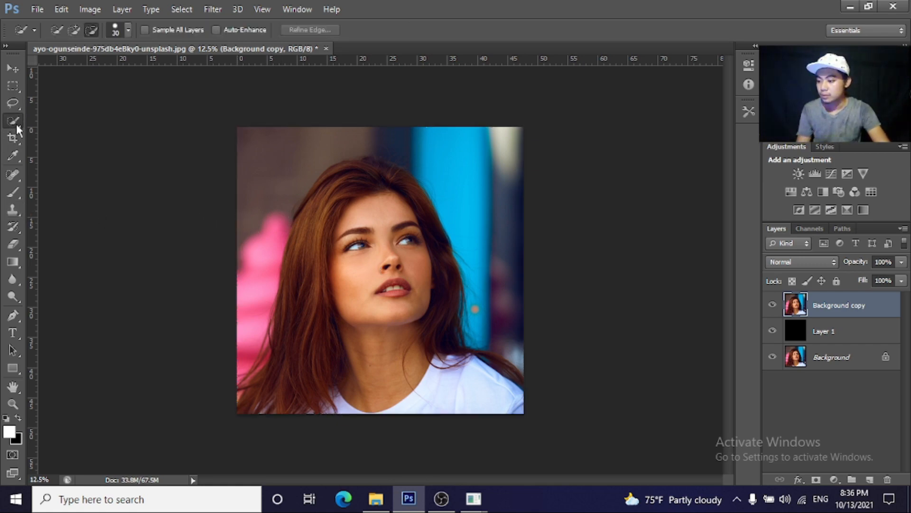
right_click(16, 124)
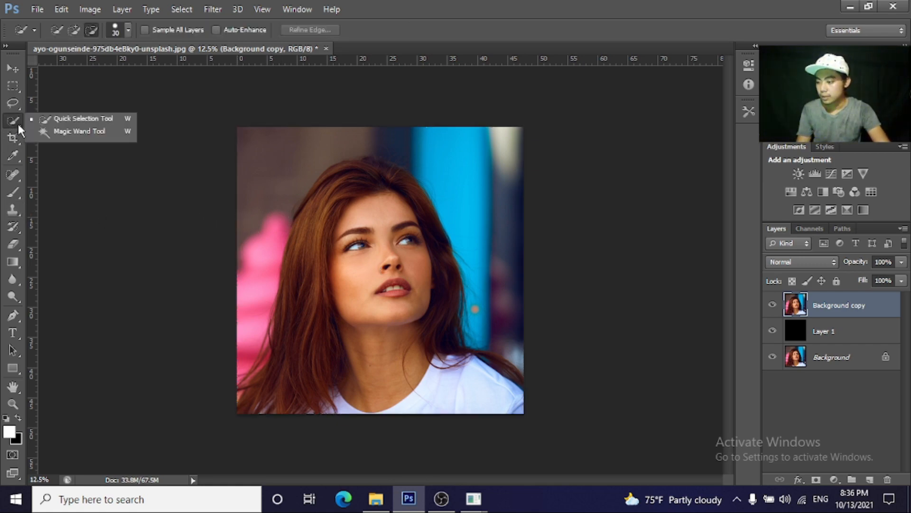
click(64, 123)
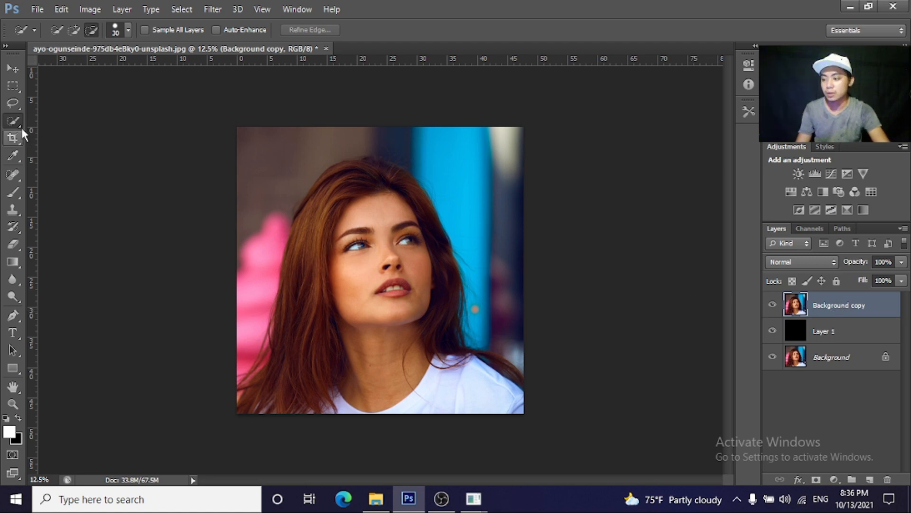
mouse_move(333, 191)
mouse_down()
mouse_move(332, 228)
mouse_move(409, 323)
mouse_move(492, 420)
mouse_move(518, 419)
mouse_move(344, 314)
mouse_up()
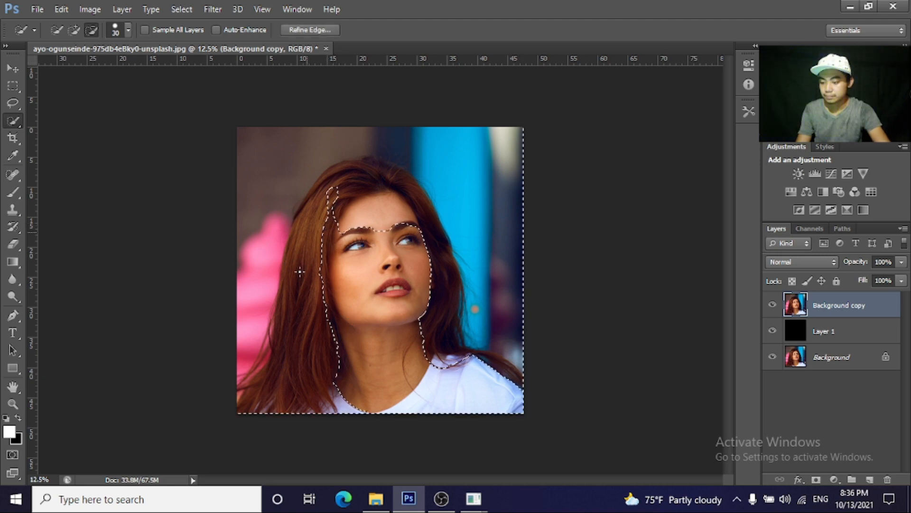
drag(309, 283, 307, 257)
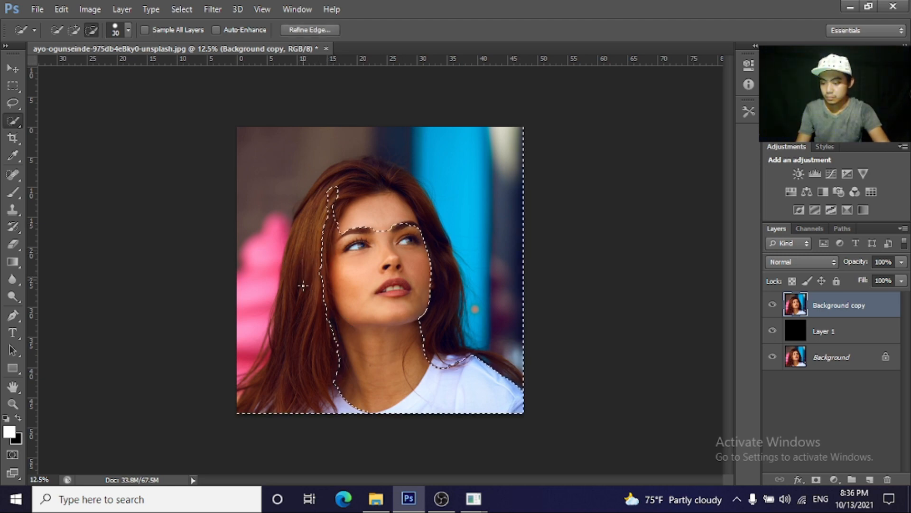
click(326, 275)
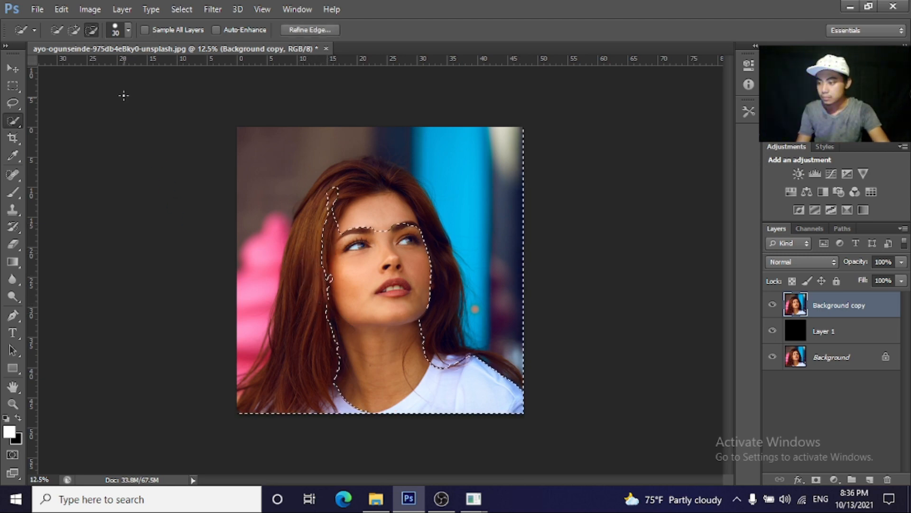
- Switch Quick Selection to adding and extend the selection over the hair beside her cheek and shoulder
click(75, 30)
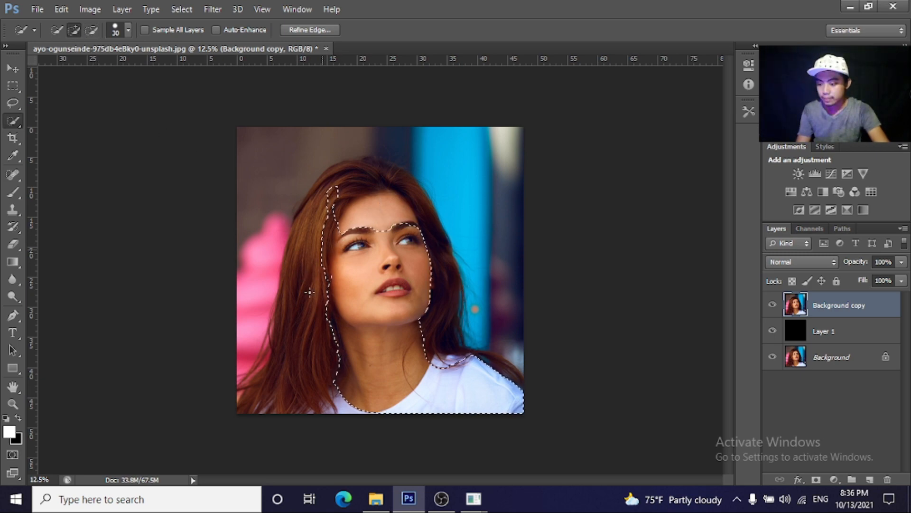
drag(309, 290, 311, 353)
mouse_move(326, 278)
mouse_down()
mouse_move(304, 318)
mouse_move(328, 282)
mouse_up()
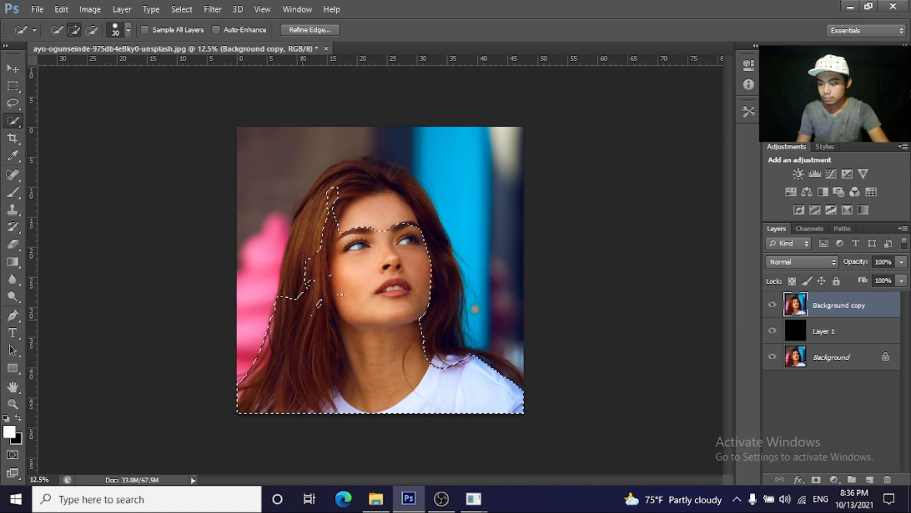
- Set the Quick Selection brush size to 52 px and add the rest of the hair to the selection
key(ctrl+plus)
alt+scroll(328, 290, up, 1)
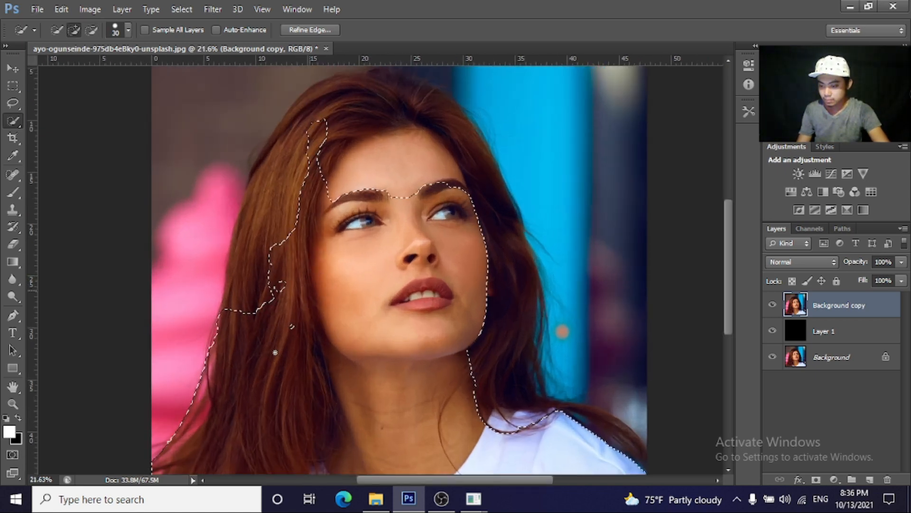
click(130, 31)
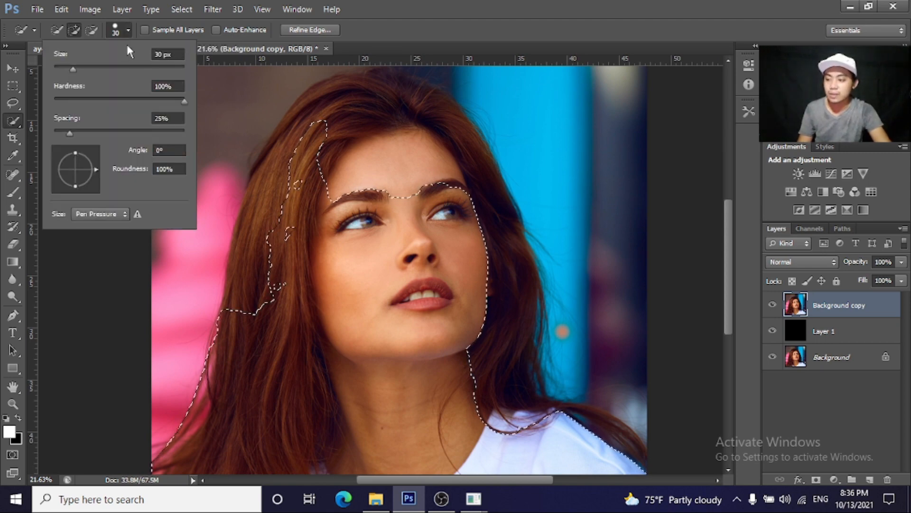
drag(71, 69, 84, 71)
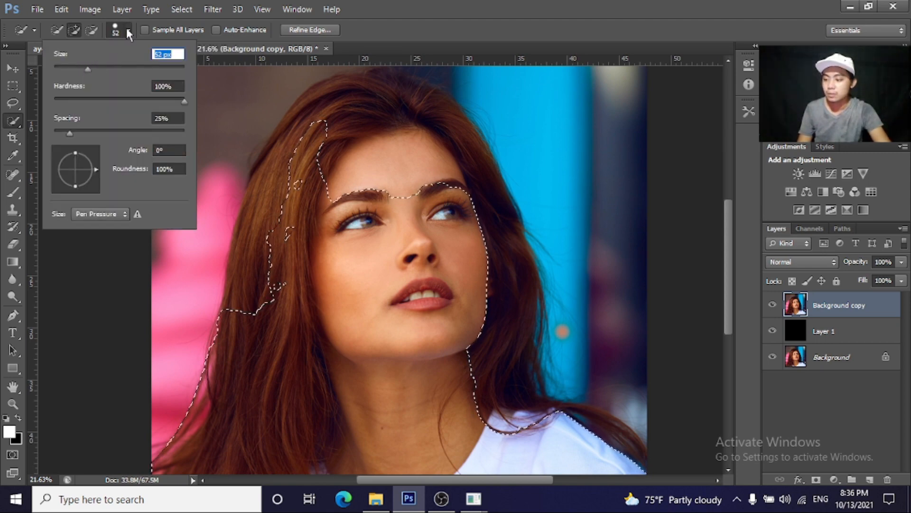
click(126, 29)
mouse_move(284, 204)
mouse_down()
mouse_move(278, 287)
mouse_move(285, 259)
mouse_move(254, 256)
mouse_move(253, 190)
mouse_move(275, 161)
mouse_move(257, 268)
mouse_move(260, 206)
mouse_move(248, 224)
mouse_move(291, 181)
mouse_move(258, 227)
mouse_move(265, 300)
mouse_move(262, 267)
mouse_move(337, 176)
mouse_move(405, 153)
mouse_move(460, 205)
mouse_move(445, 150)
mouse_move(365, 102)
mouse_move(408, 102)
mouse_move(369, 82)
mouse_move(308, 109)
mouse_move(278, 145)
mouse_up()
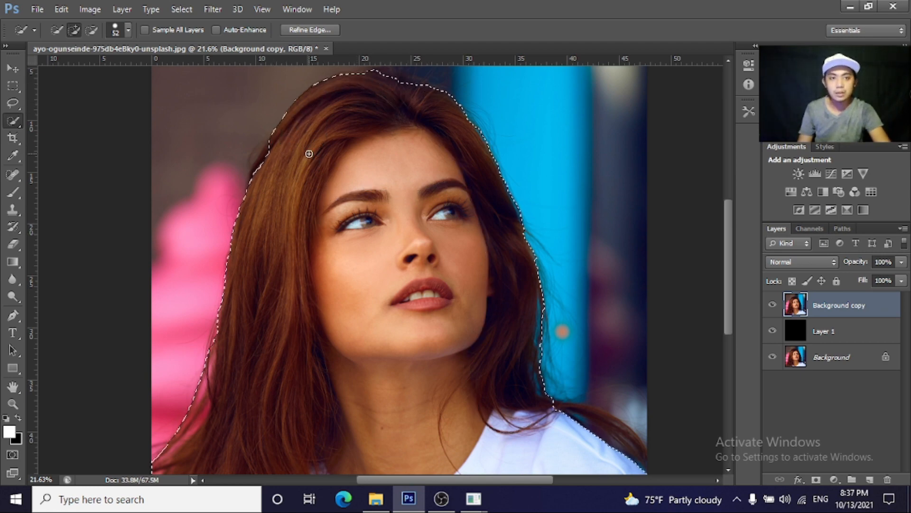
- Check the selection edges around the woman and add a layer mask to Background copy from the selection
drag(598, 337, 540, 270)
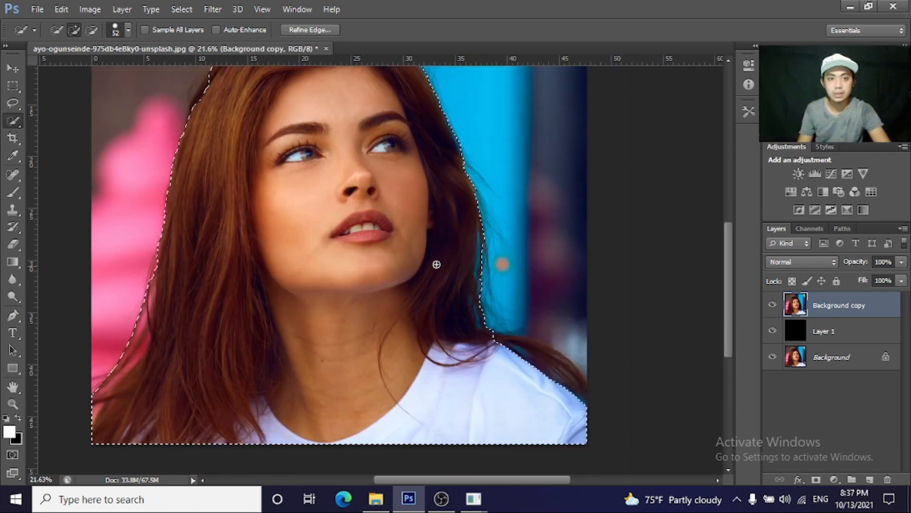
drag(351, 254, 397, 277)
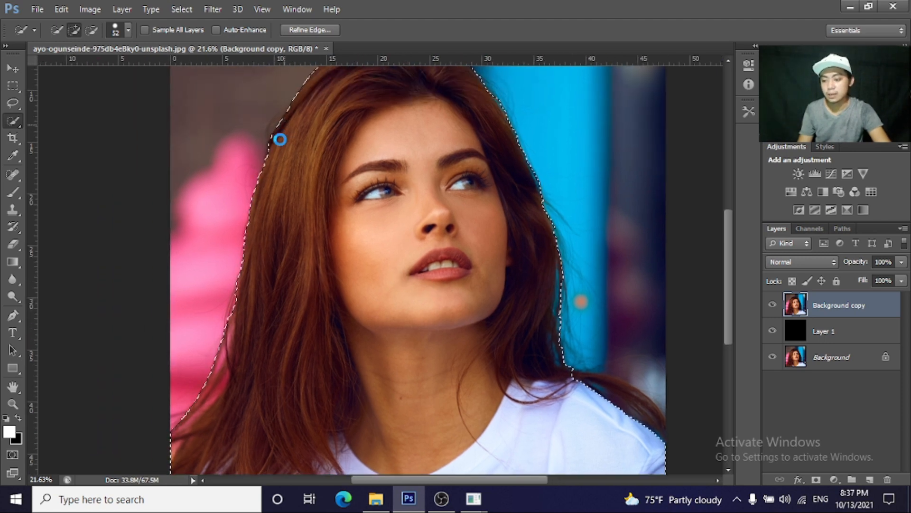
drag(393, 208, 393, 177)
scroll(393, 177, down, 4)
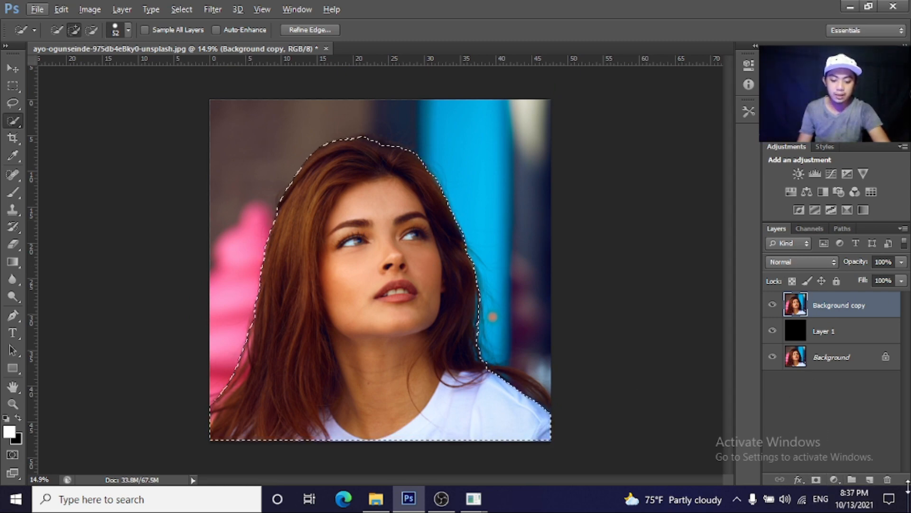
click(815, 481)
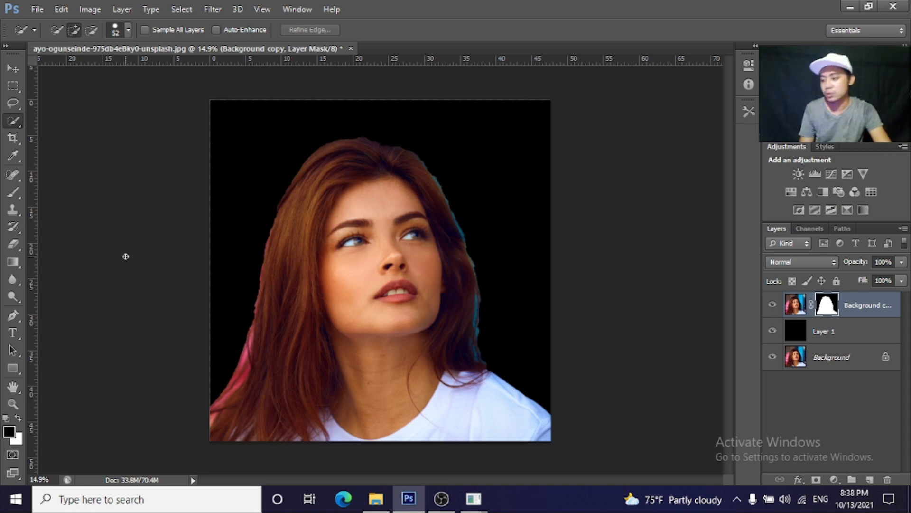
- Paint black on the Background copy mask with the 400 px brush to remove the pink and blue fringes around the hair
click(15, 194)
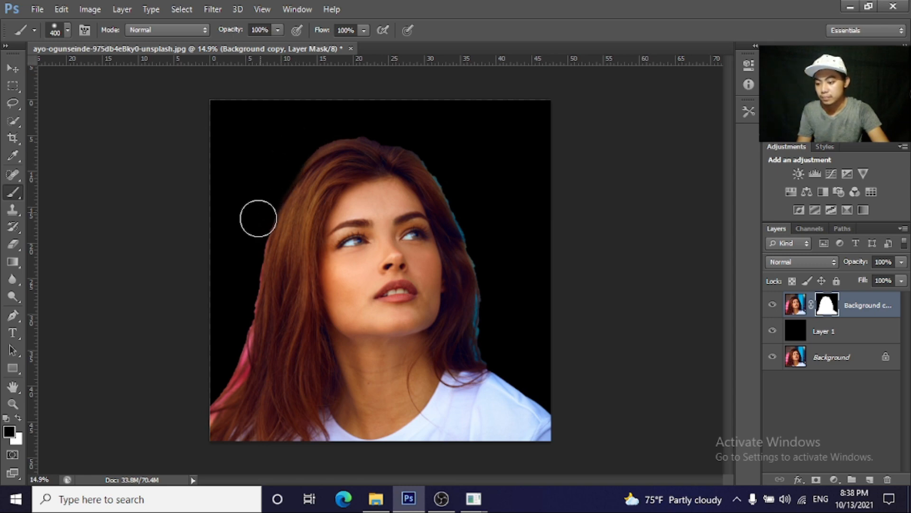
mouse_move(262, 218)
mouse_down()
mouse_move(245, 313)
mouse_move(265, 297)
mouse_move(273, 263)
mouse_move(265, 263)
mouse_move(234, 313)
mouse_move(244, 298)
mouse_move(236, 362)
mouse_move(235, 351)
mouse_move(220, 362)
mouse_move(224, 371)
mouse_move(240, 352)
mouse_move(234, 369)
mouse_move(183, 442)
mouse_up()
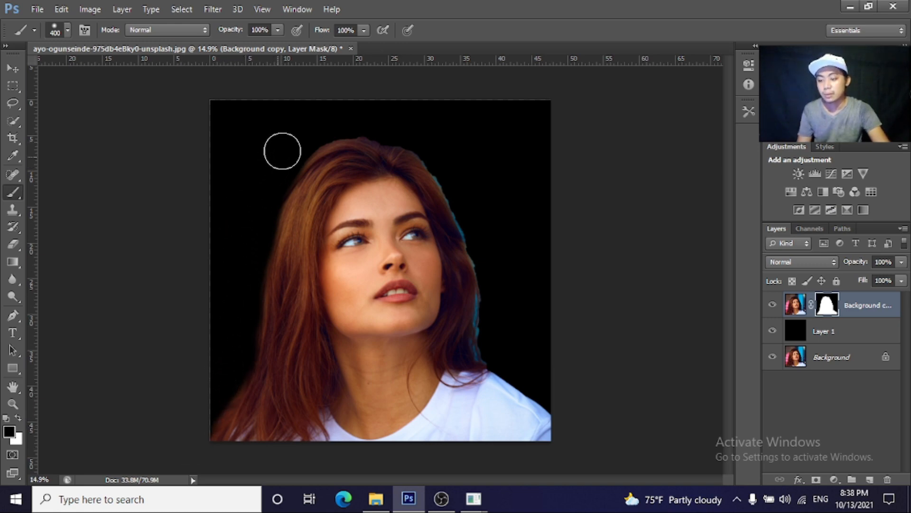
mouse_move(310, 139)
mouse_down()
mouse_move(374, 130)
mouse_move(435, 155)
mouse_move(456, 188)
mouse_up()
drag(441, 153, 472, 230)
key(ctrl+z)
mouse_move(449, 164)
mouse_down()
mouse_move(488, 272)
mouse_move(484, 332)
mouse_move(565, 425)
mouse_up()
key(ctrl+z)
mouse_move(517, 310)
mouse_down()
mouse_move(490, 309)
mouse_move(488, 286)
mouse_move(487, 335)
mouse_move(510, 358)
mouse_up()
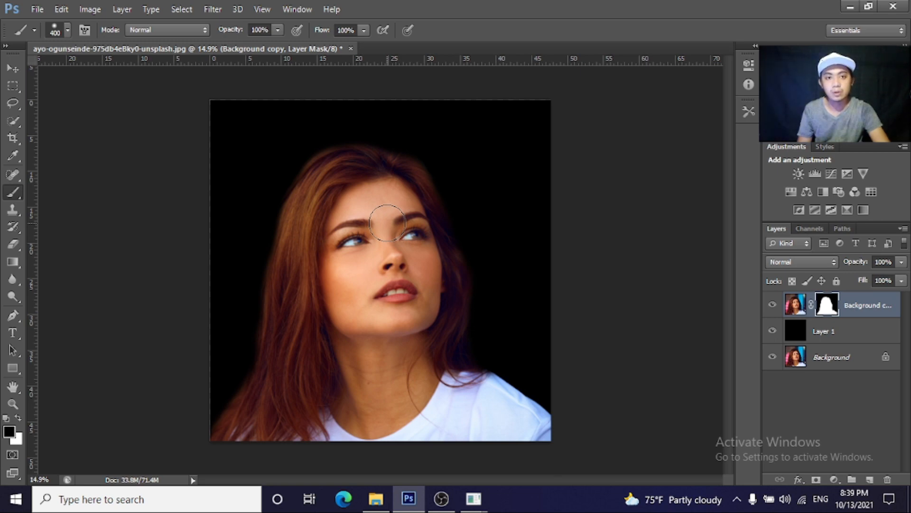
- Try painting white on the mask beside the upper hair to reveal the backdrop, and undo the last stroke
click(19, 416)
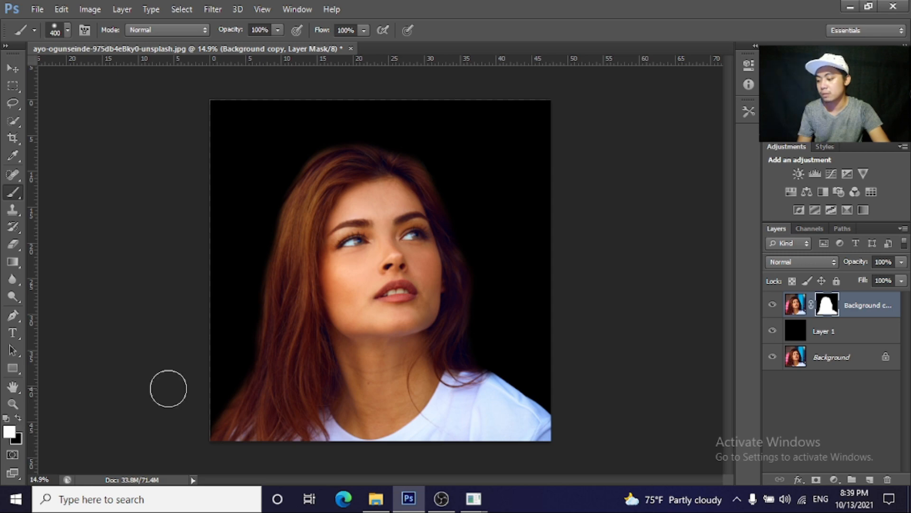
click(285, 170)
mouse_move(275, 192)
mouse_down()
mouse_move(302, 237)
mouse_move(268, 228)
mouse_up()
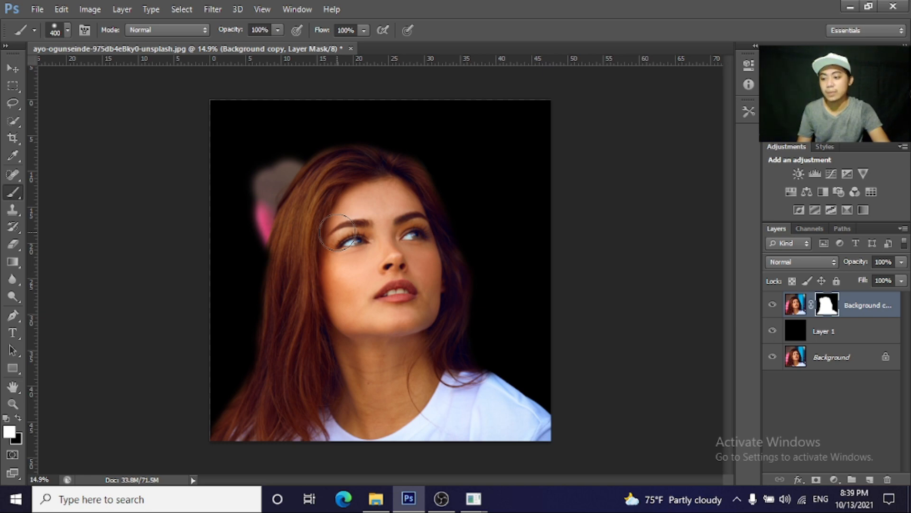
key(ctrl+z)
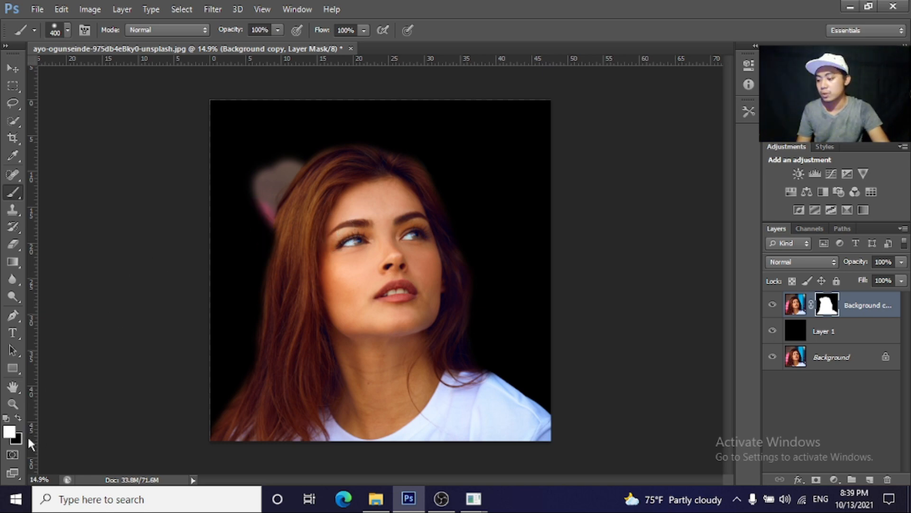
- Paint black on the mask beside the upper hair and along the lower hair ends near the image corner
click(19, 417)
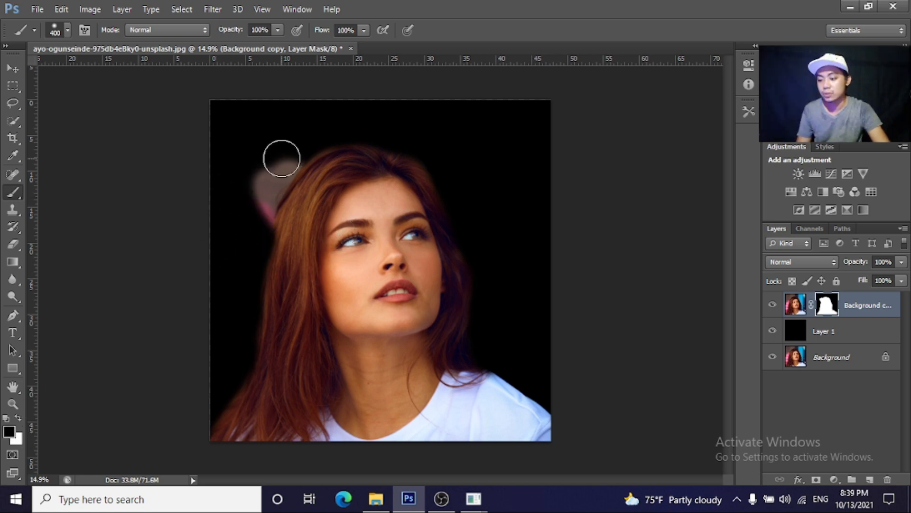
mouse_move(281, 157)
mouse_down()
mouse_move(248, 204)
mouse_move(292, 157)
mouse_move(264, 191)
mouse_move(255, 229)
mouse_move(267, 204)
mouse_up()
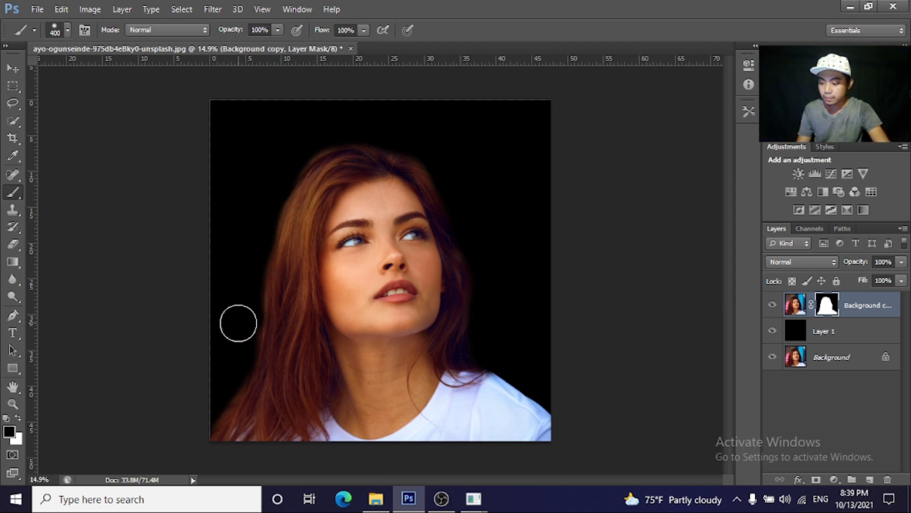
mouse_move(231, 370)
mouse_down()
mouse_move(205, 411)
mouse_move(211, 429)
mouse_up()
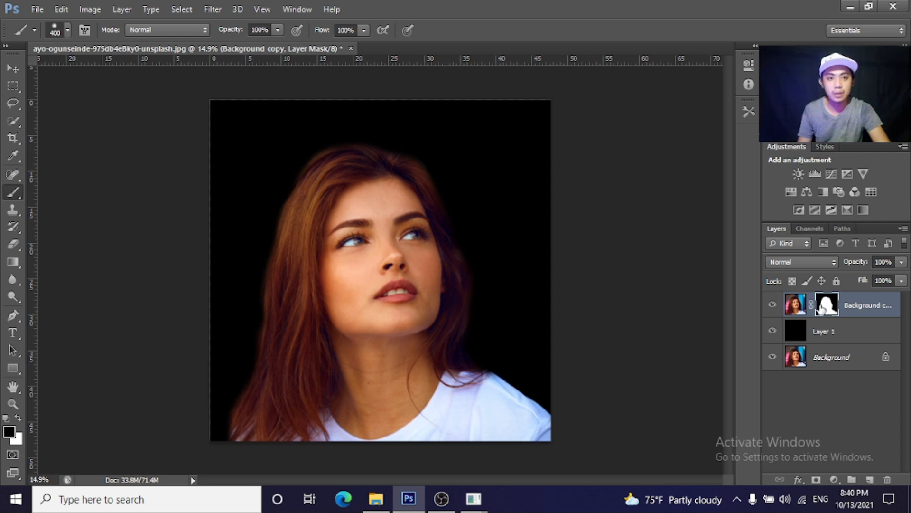
- Target the Background copy image instead of its mask and desaturate it
click(791, 309)
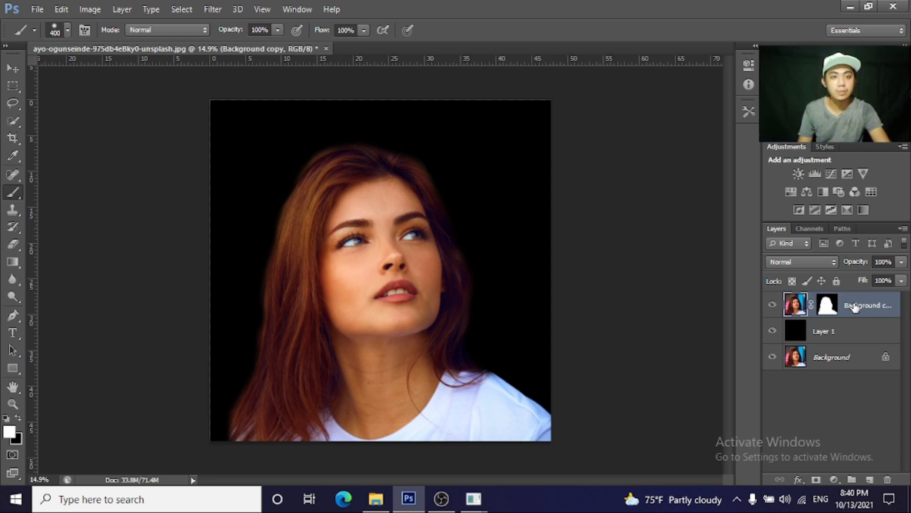
click(86, 12)
mouse_move(94, 51)
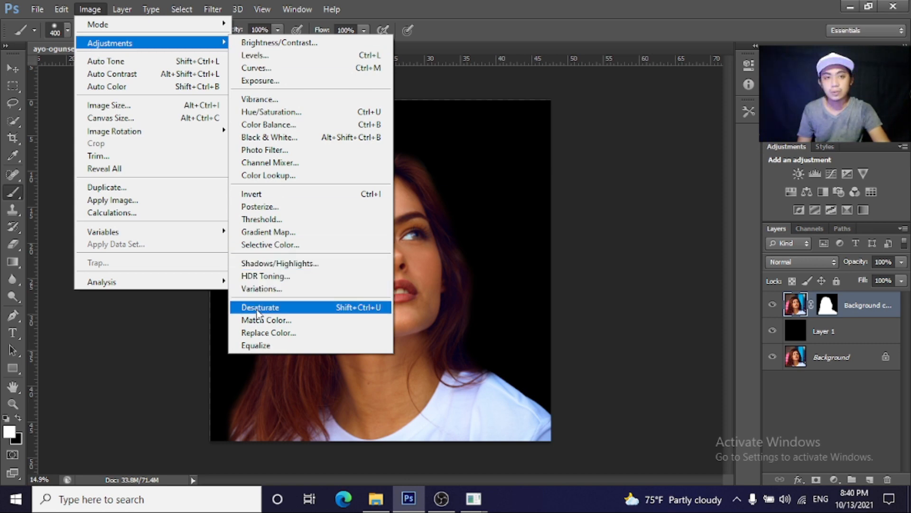
click(88, 9)
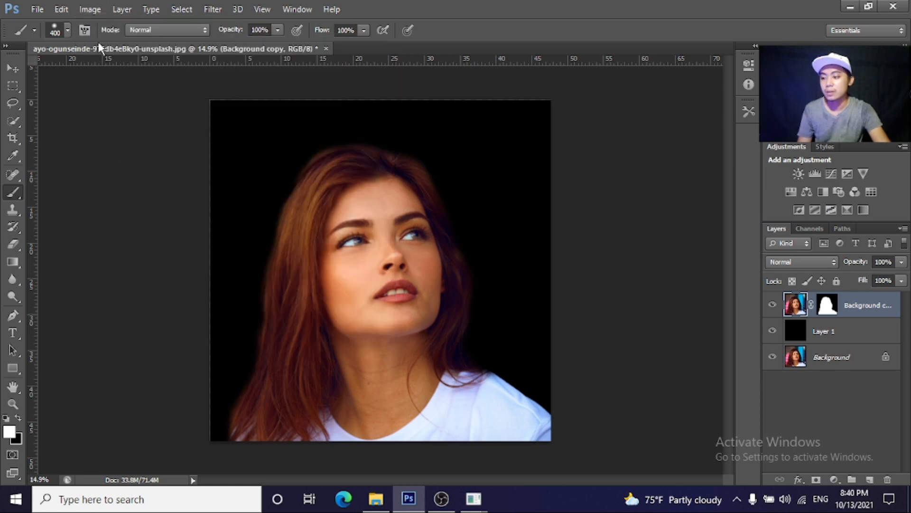
click(81, 10)
mouse_move(152, 42)
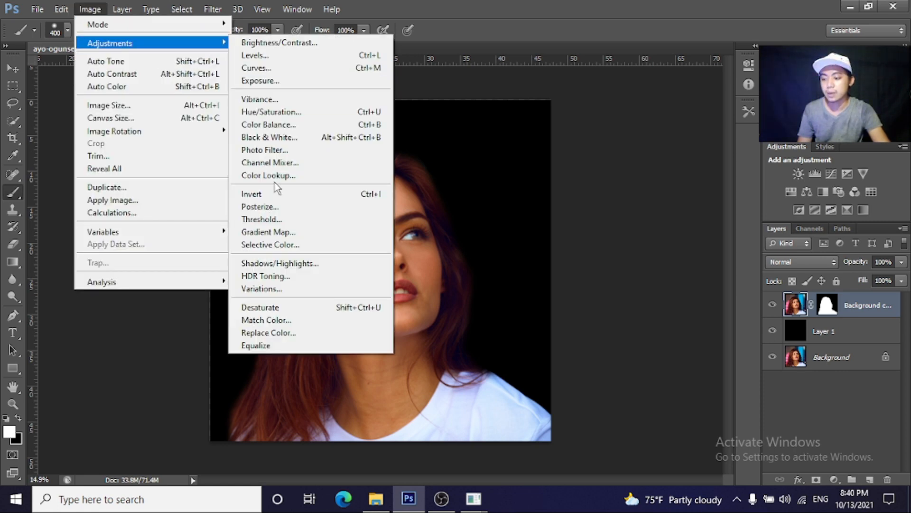
click(290, 313)
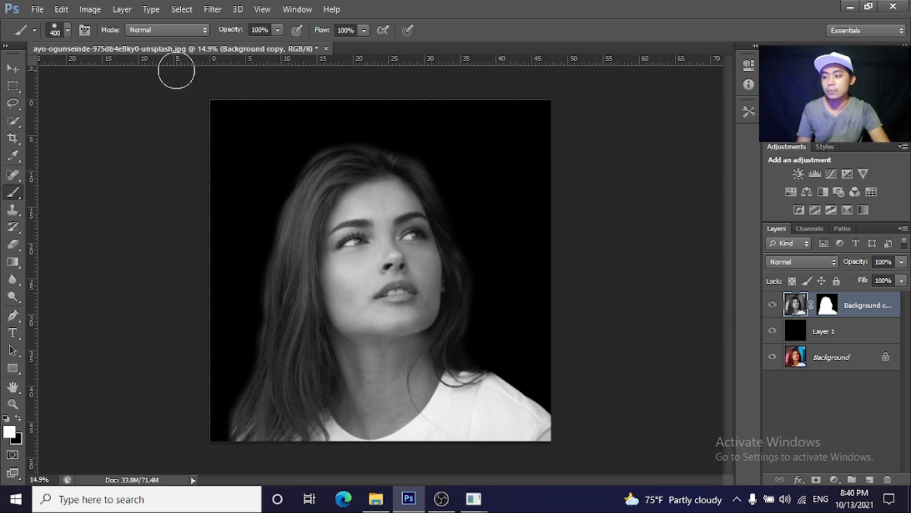
- Apply a Brightness/Contrast adjustment to Background copy with brightness -50 and contrast 80
click(87, 10)
click(84, 8)
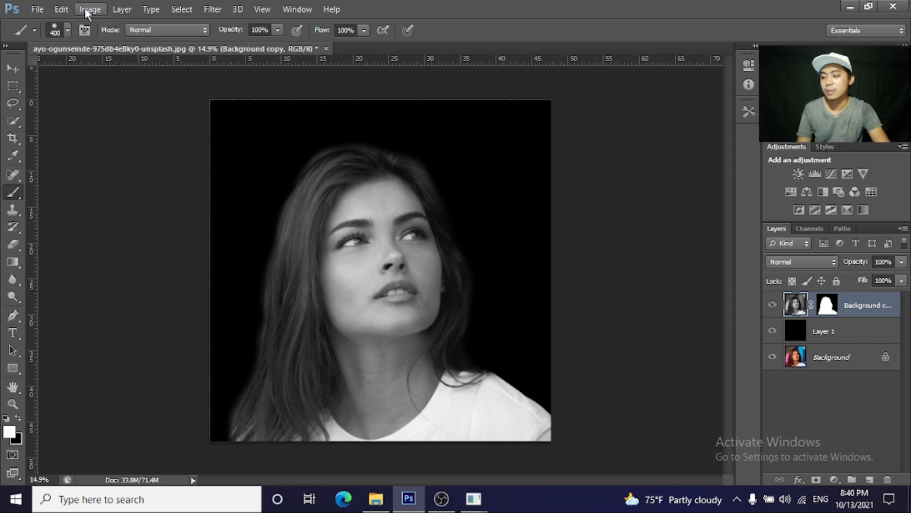
click(84, 8)
mouse_move(99, 47)
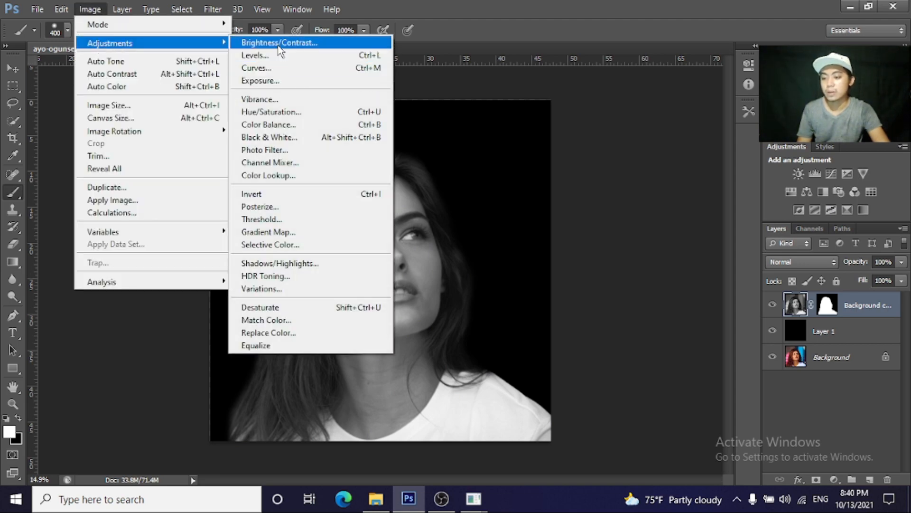
click(280, 42)
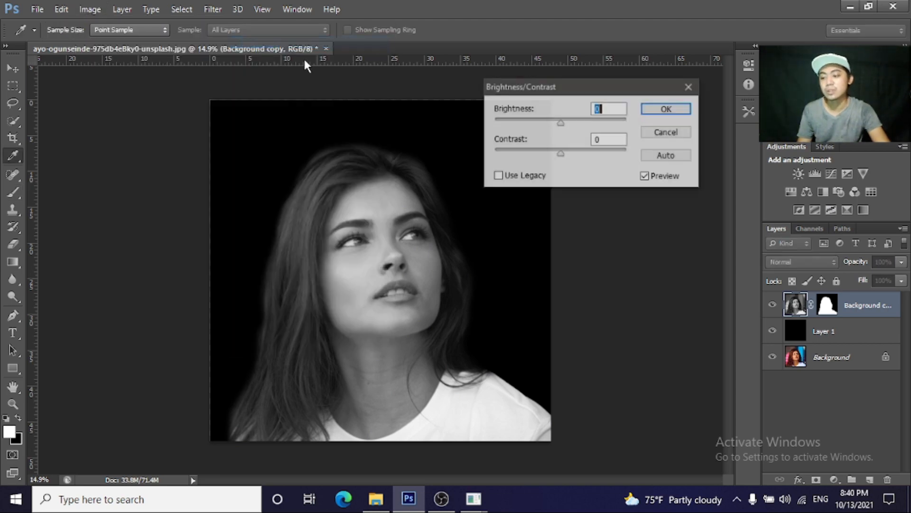
drag(562, 125, 532, 123)
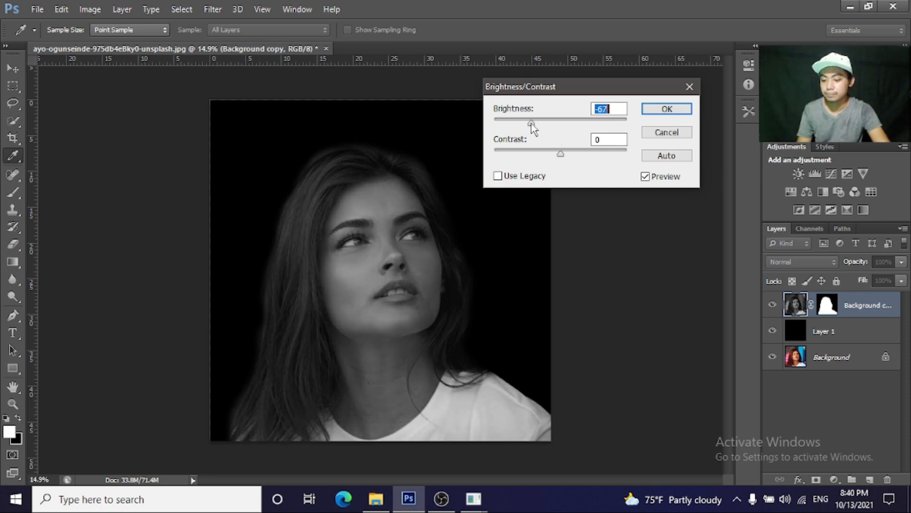
scroll(612, 109, up, 4)
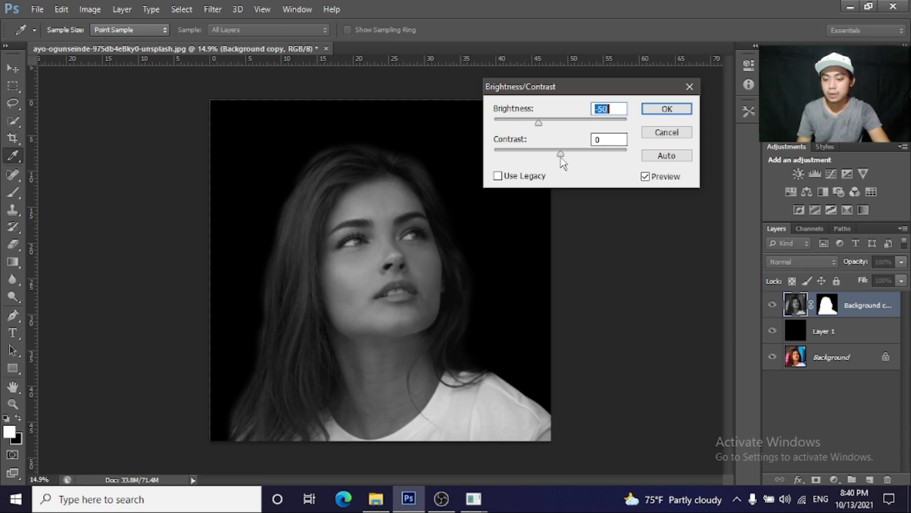
drag(561, 155, 612, 156)
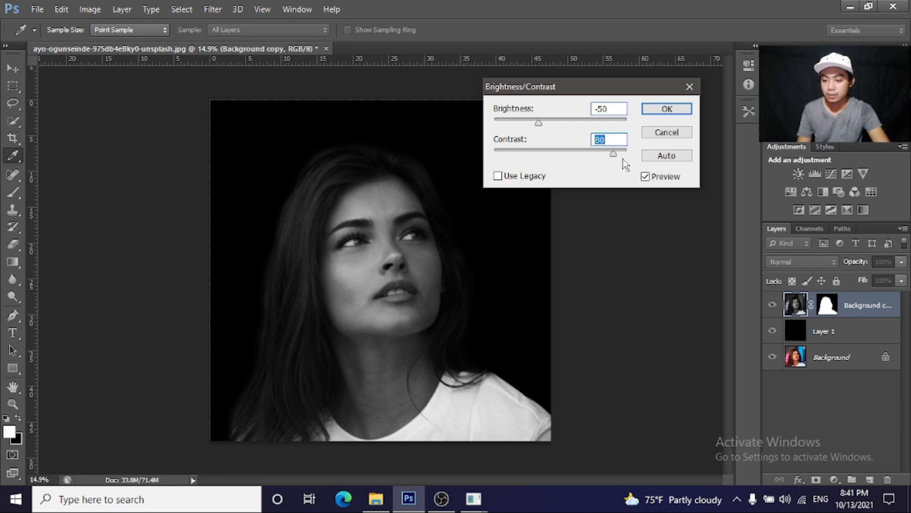
click(662, 106)
key(b)
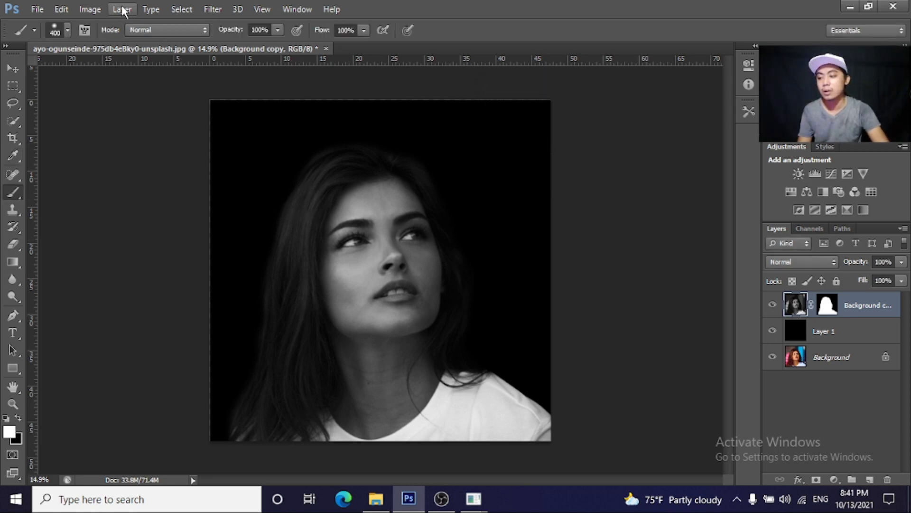
- Apply Levels to Background copy with input levels 5, 1.03 and 232 and output levels 0 and 245
click(91, 9)
mouse_move(106, 42)
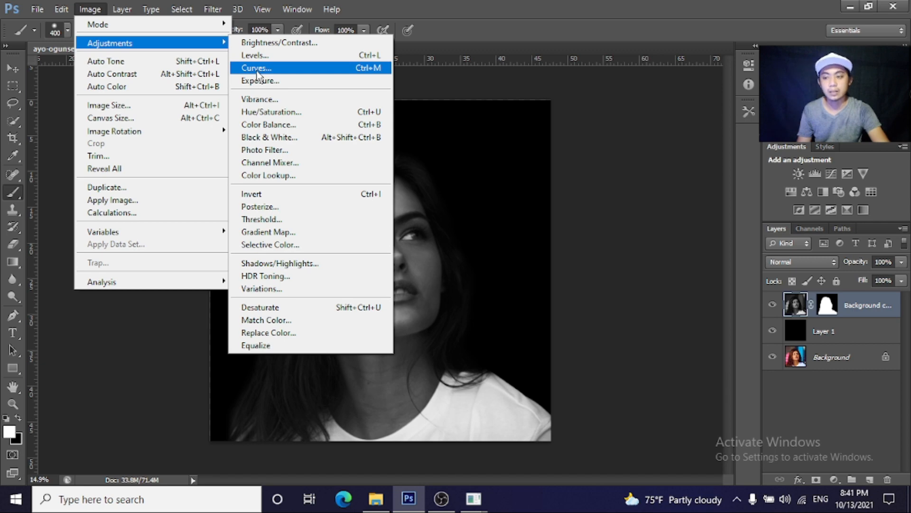
click(249, 56)
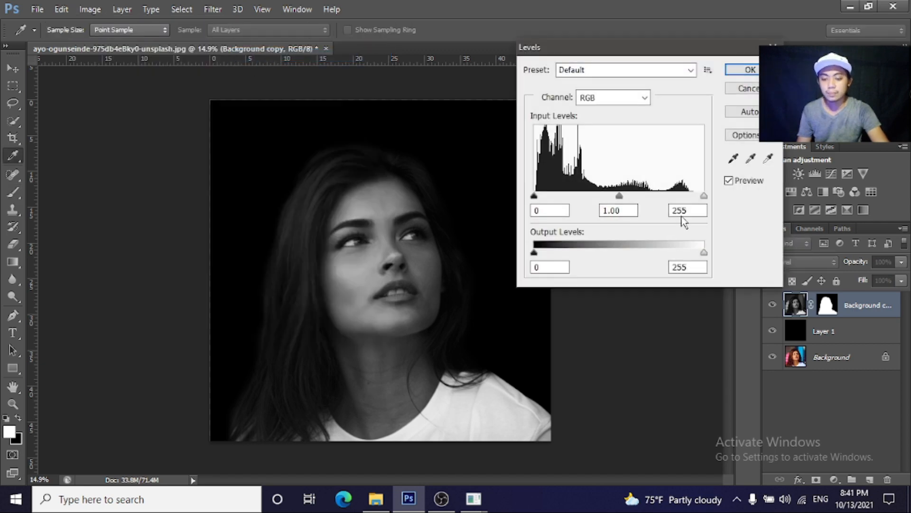
mouse_move(620, 196)
mouse_down()
mouse_move(609, 196)
mouse_move(617, 197)
mouse_up()
mouse_move(704, 196)
mouse_down()
mouse_move(670, 197)
mouse_move(689, 197)
mouse_up()
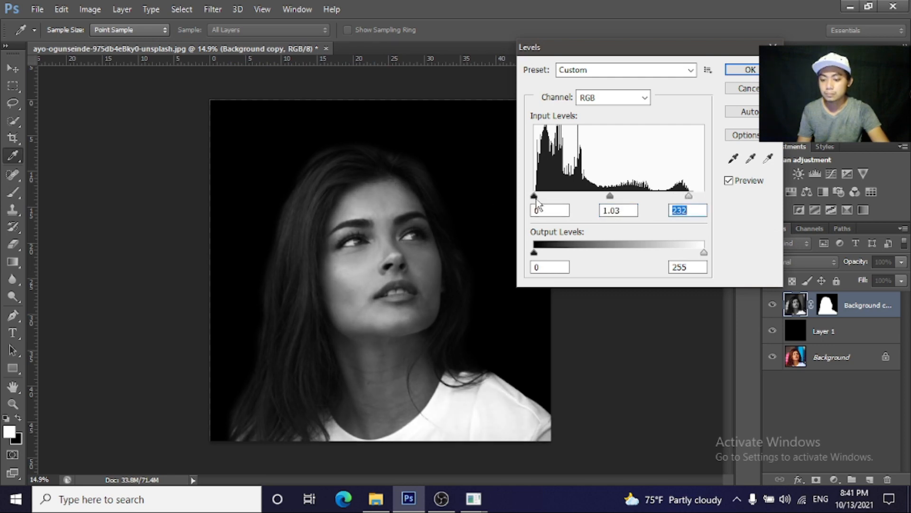
mouse_move(535, 197)
mouse_down()
mouse_move(552, 197)
mouse_move(537, 197)
mouse_up()
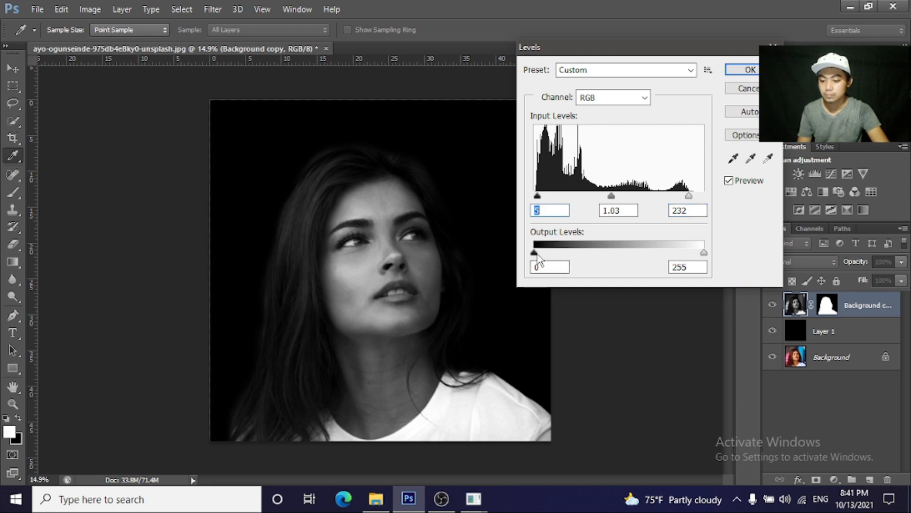
mouse_move(534, 252)
mouse_down()
mouse_move(541, 253)
mouse_move(534, 252)
mouse_up()
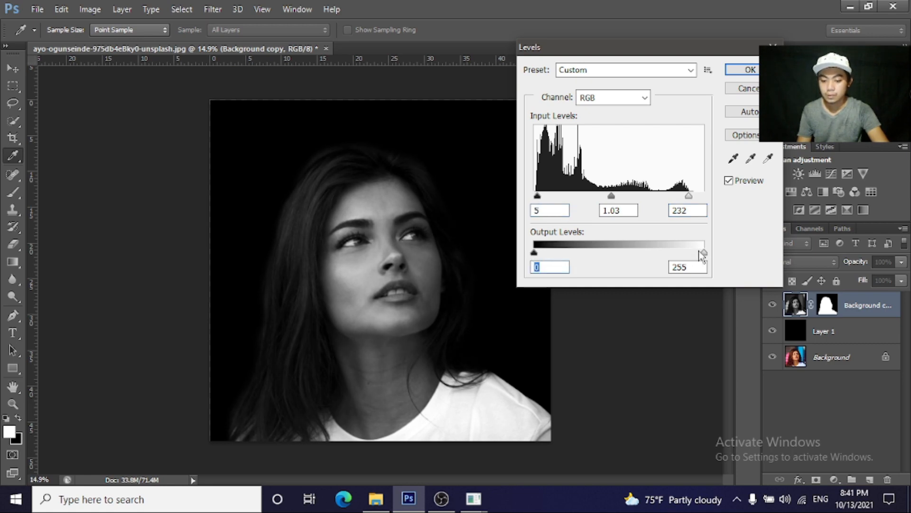
drag(703, 252, 698, 252)
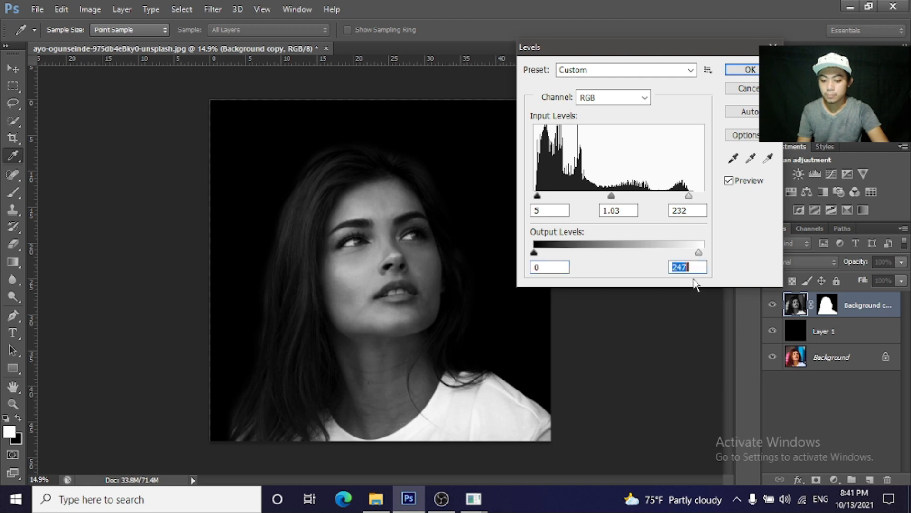
key(Down)
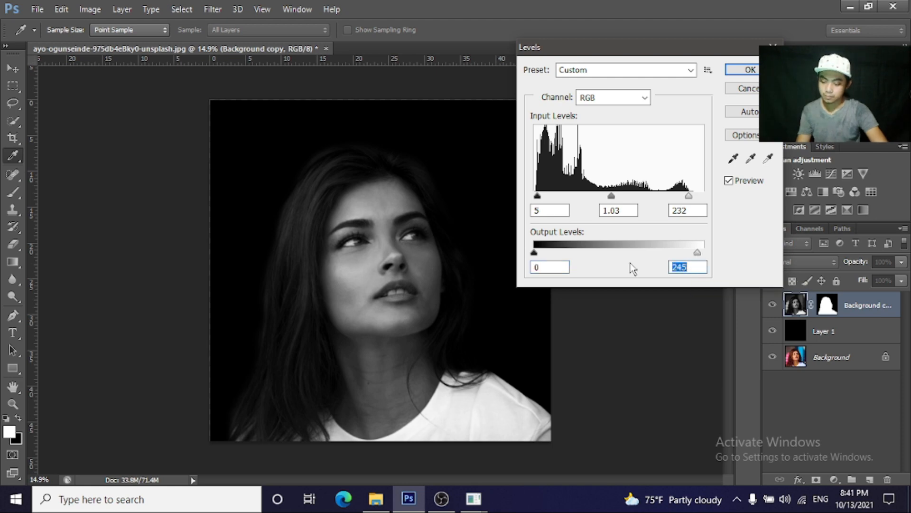
click(737, 70)
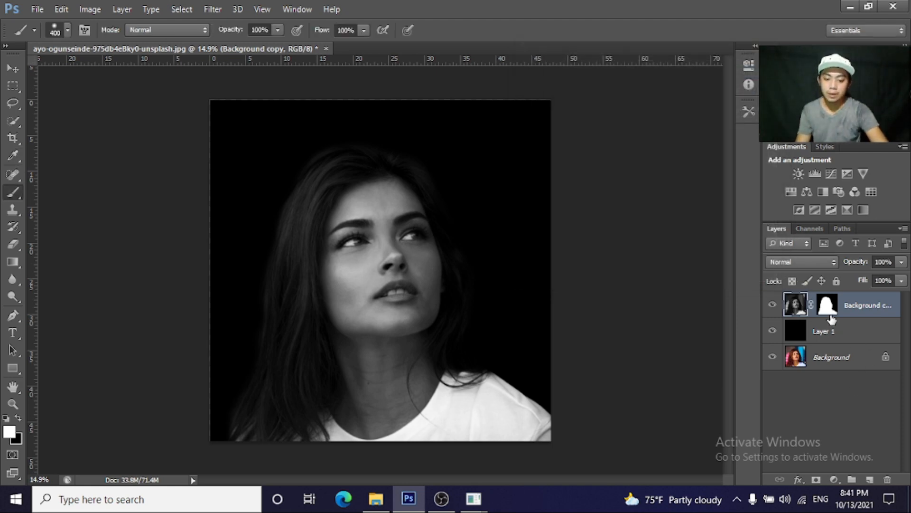
- Target the Background copy mask and paint white over the lower hair ends near the image corner to restore them
click(823, 307)
key(x)
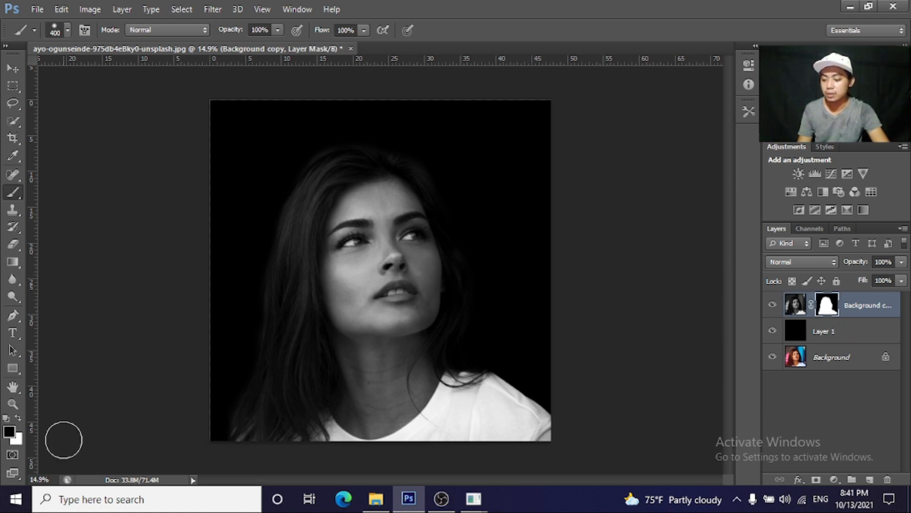
click(17, 417)
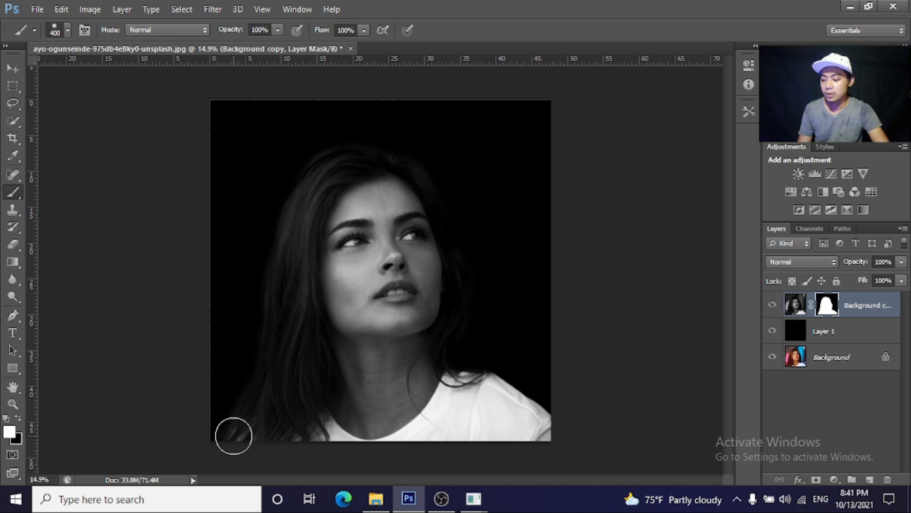
mouse_move(240, 451)
mouse_down()
mouse_move(191, 458)
mouse_move(240, 454)
mouse_move(233, 438)
mouse_move(255, 417)
mouse_up()
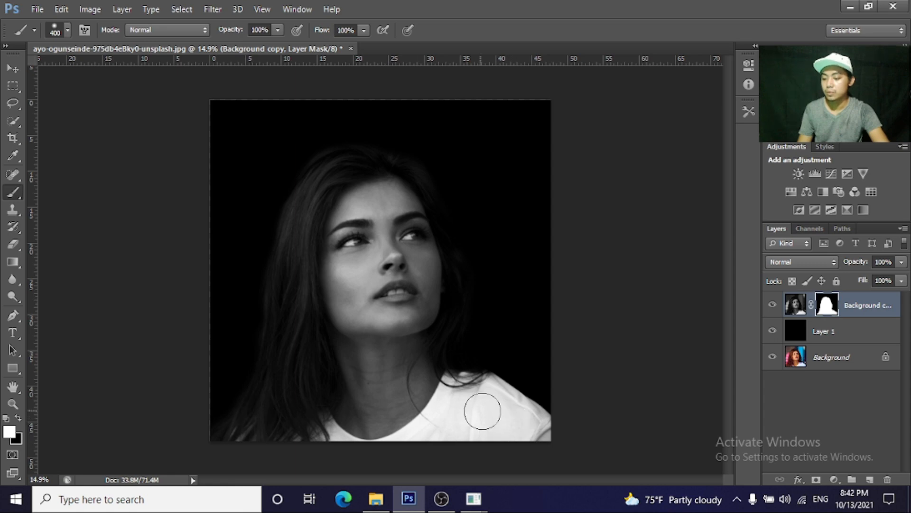